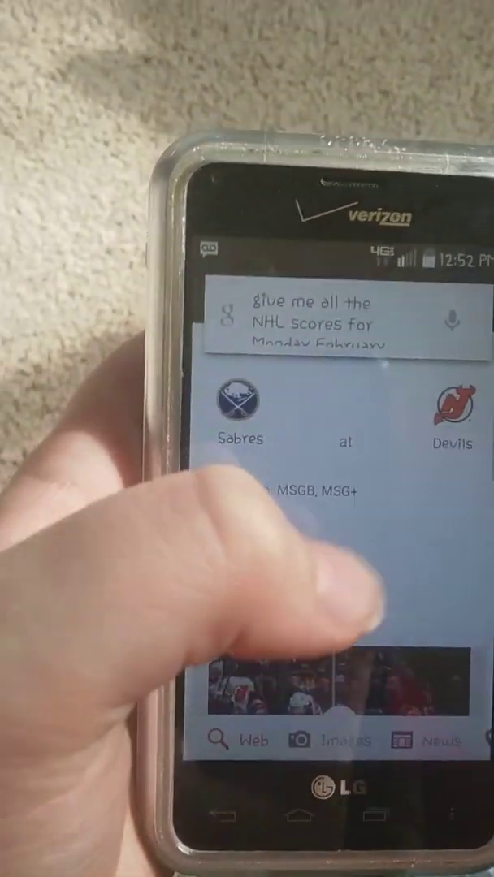
- Start a new Google search for NHL standings from the Sabres at Devils result
left_click(309, 317)
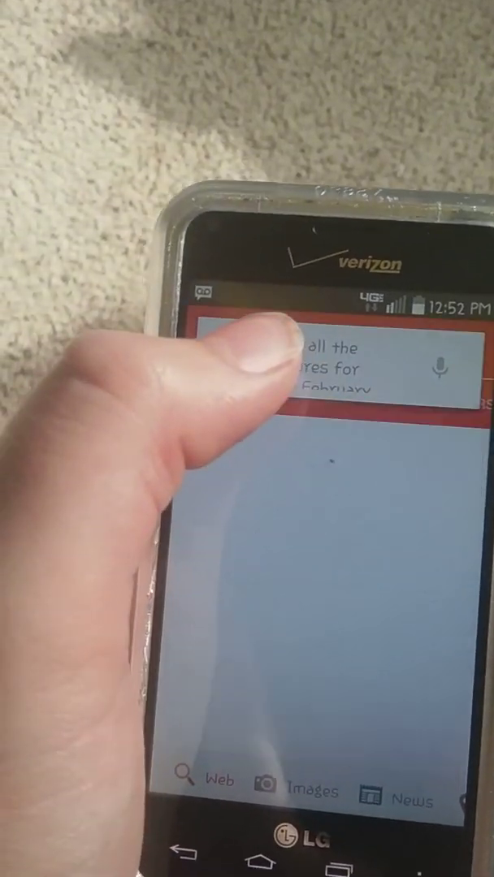